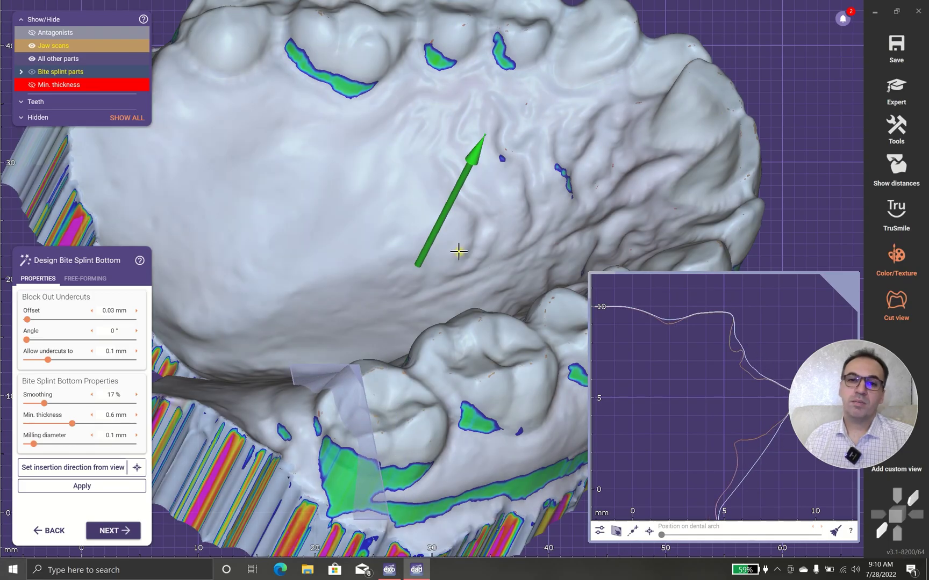
scroll(453, 255, down, 2)
Compute the splint bottom with a 1.16 mm block-out offset and dismiss the Windows notifications
right_drag(549, 137, 459, 228)
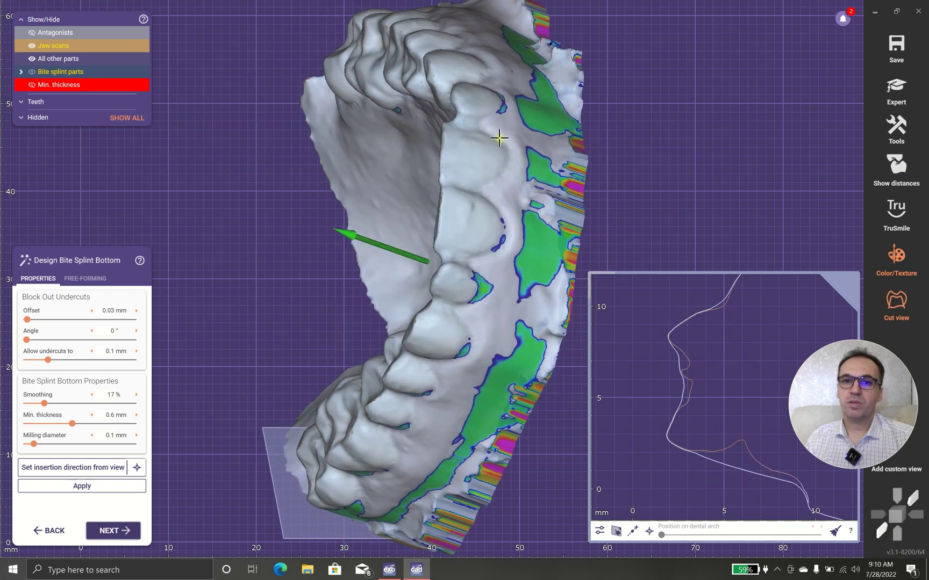
right_drag(479, 291, 450, 312)
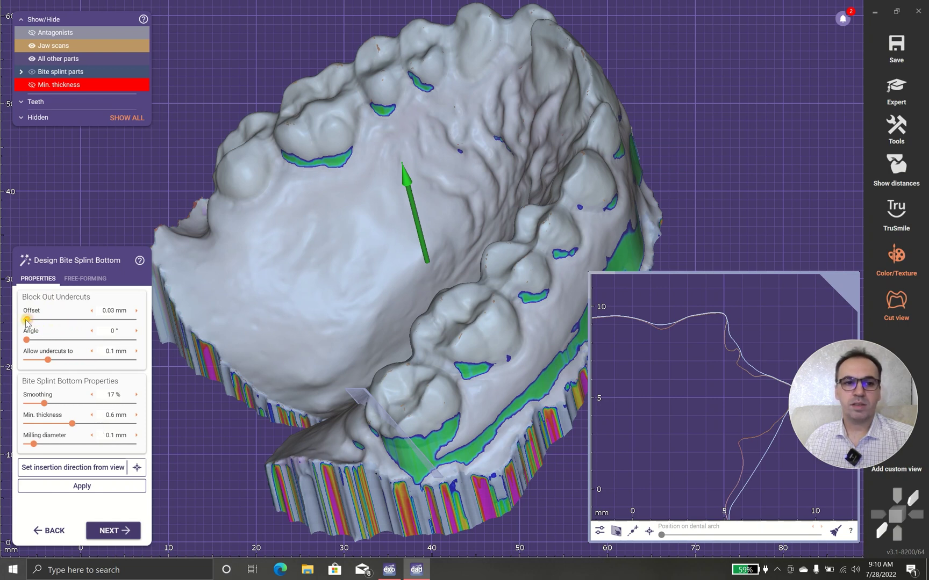
drag(26, 318, 57, 320)
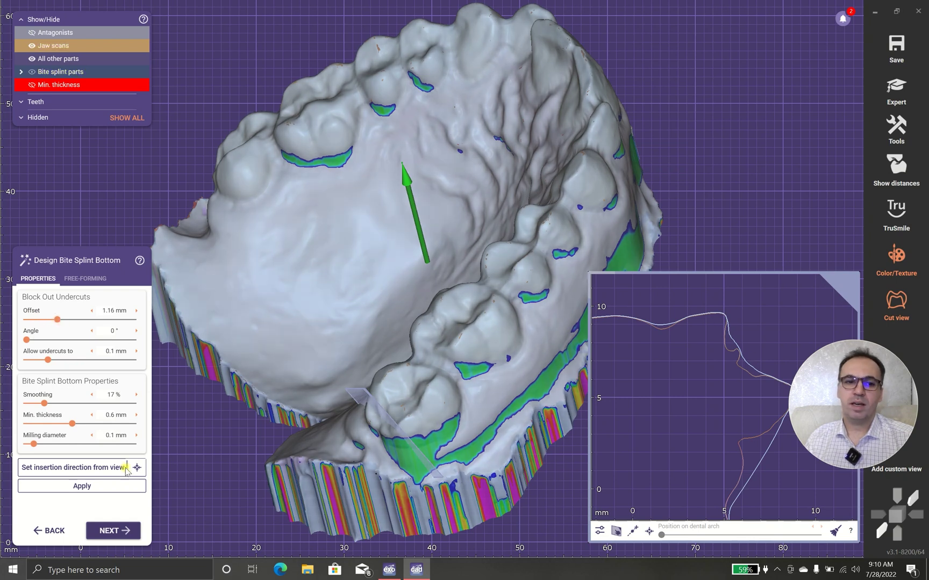
click(82, 486)
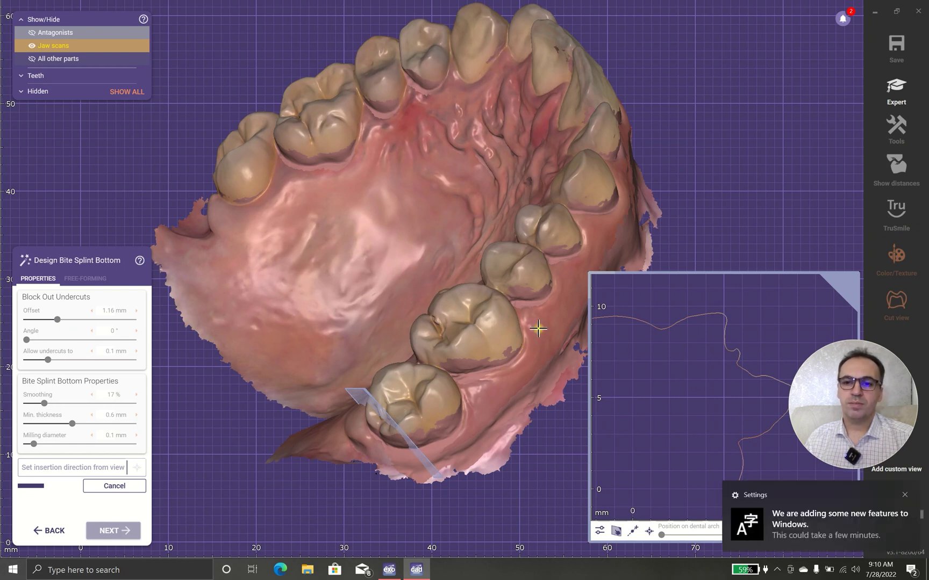
click(905, 500)
click(904, 499)
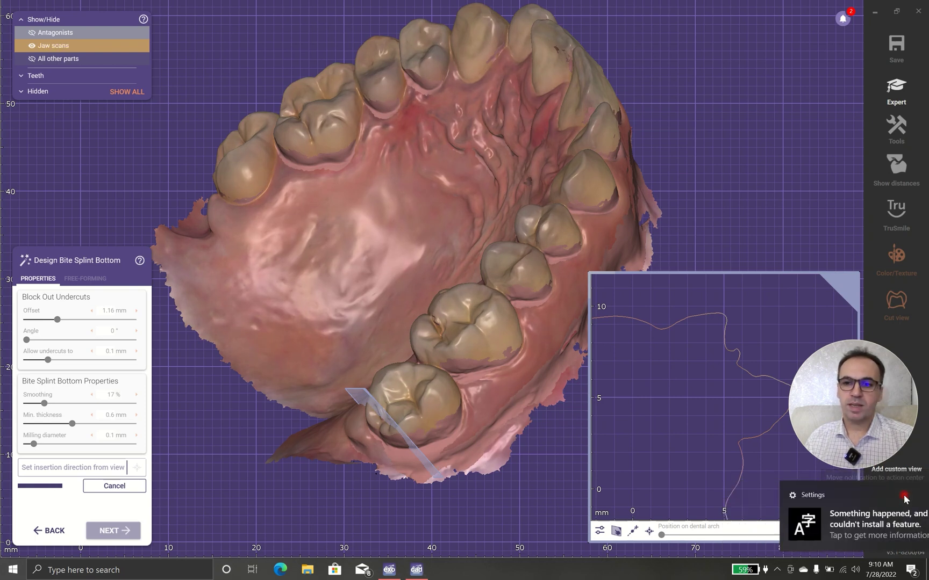
drag(852, 423, 864, 409)
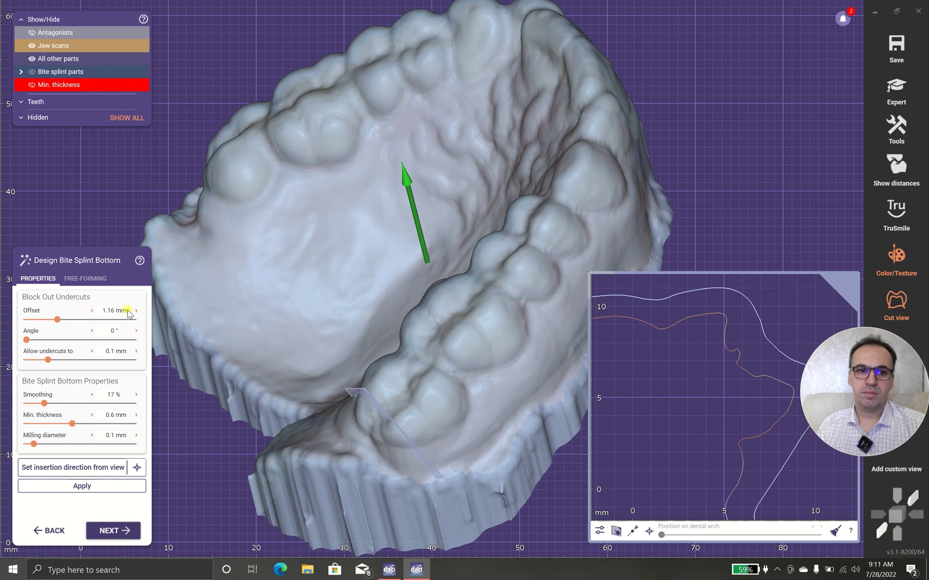
Reset the block-out offset to 0.03 mm and recompute the splint bottom
double_click(115, 311)
text(0.03)
key(Return)
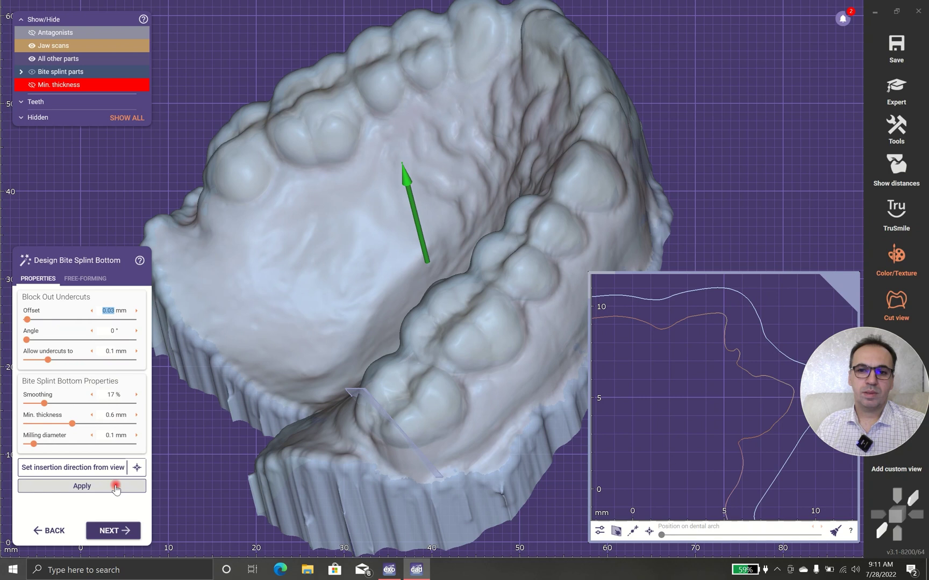
click(81, 486)
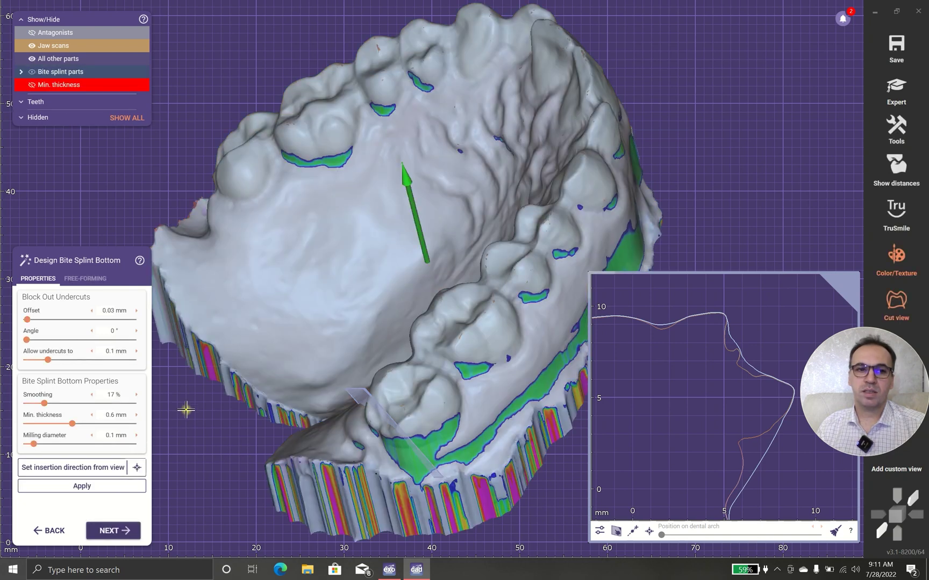
Compute the splint bottom with a 7.65° block-out angle and move the cross-section onto the premolar
drag(28, 340, 41, 340)
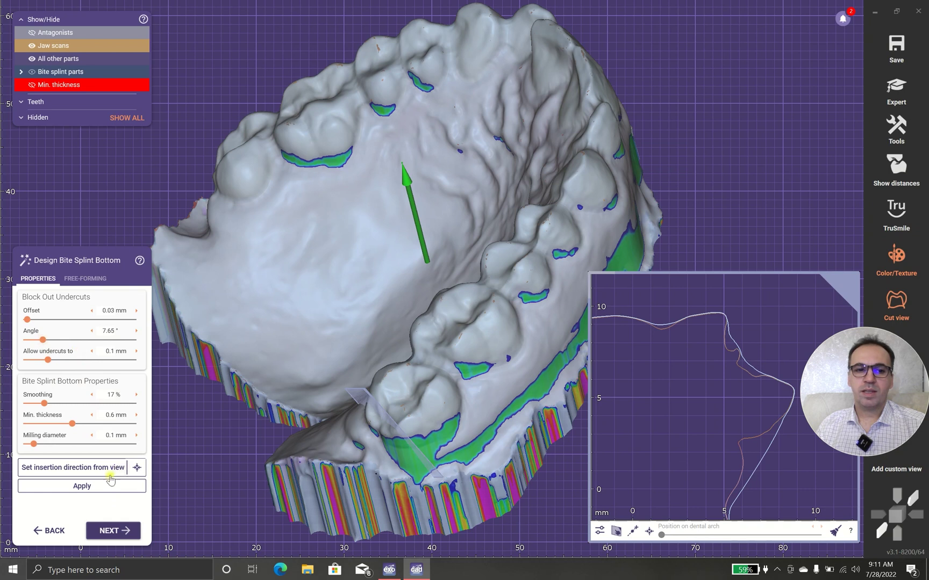
click(105, 486)
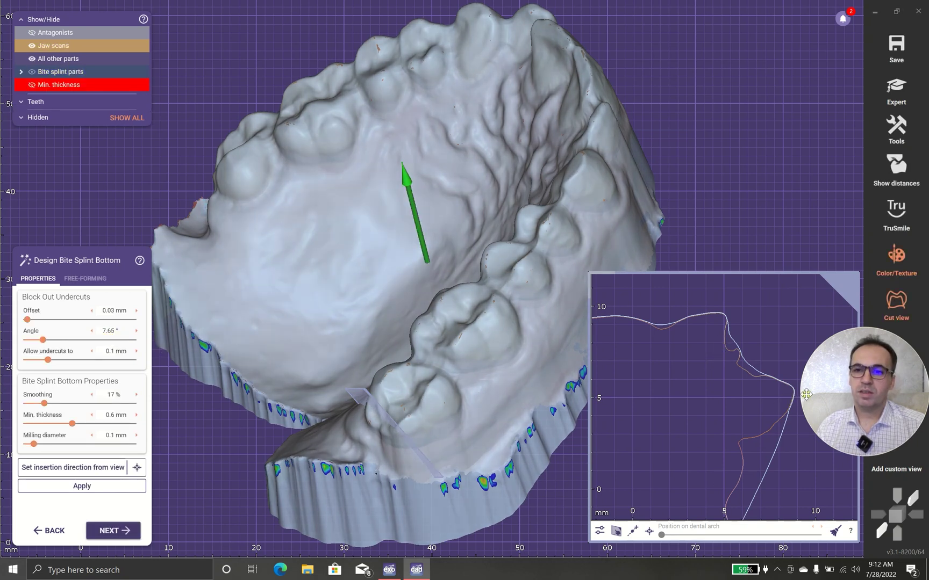
click(453, 400)
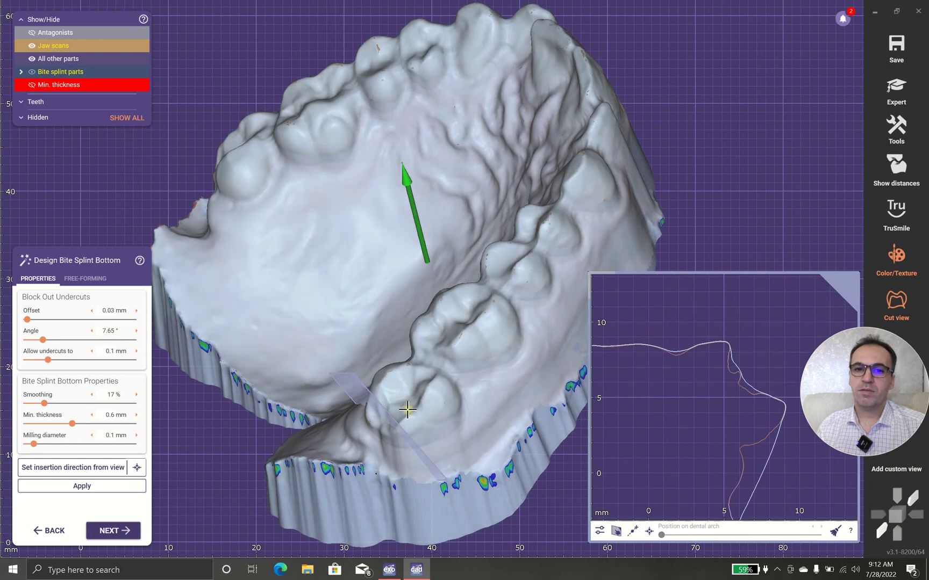
click(479, 352)
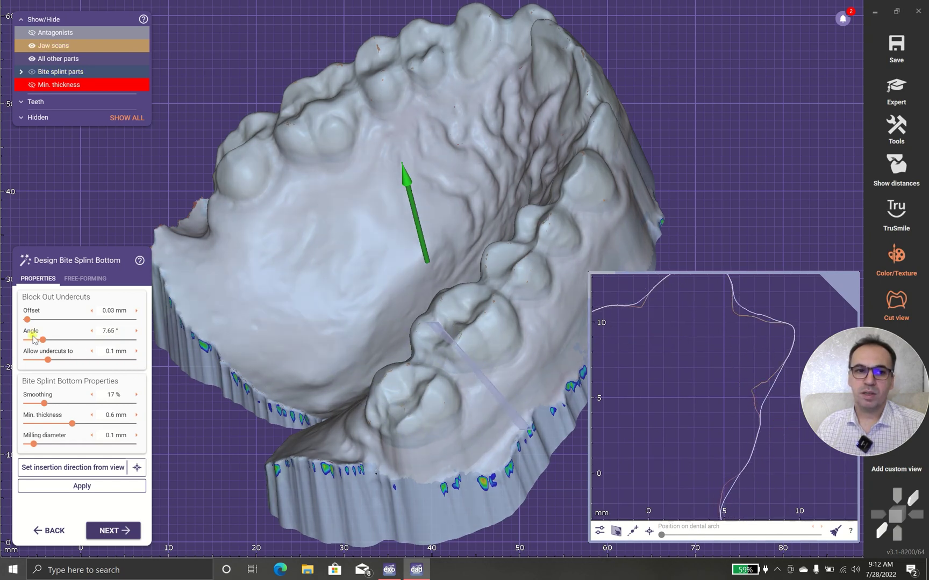
Recompute with a 30.77° block-out angle, move the cross-section to another tooth and pin a profile point
drag(43, 340, 92, 341)
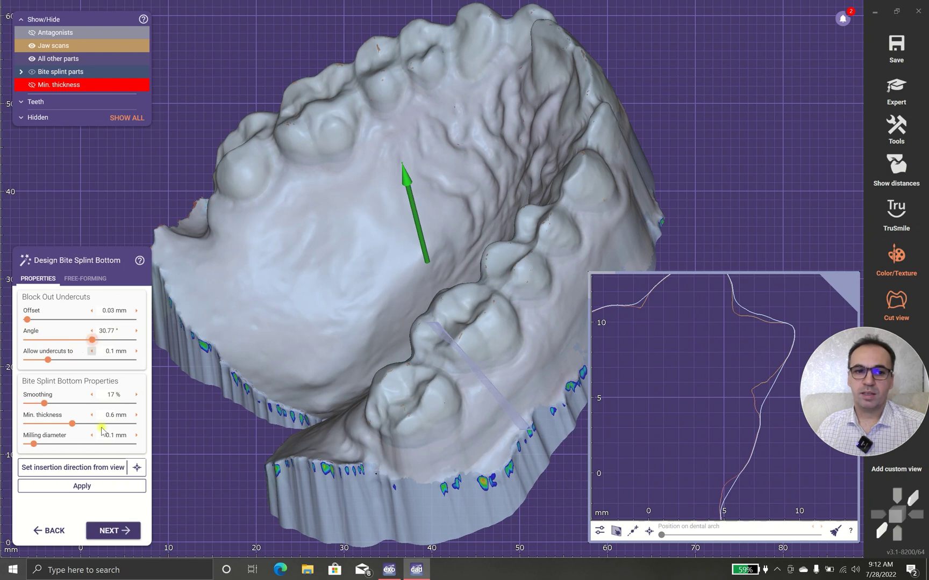
click(102, 490)
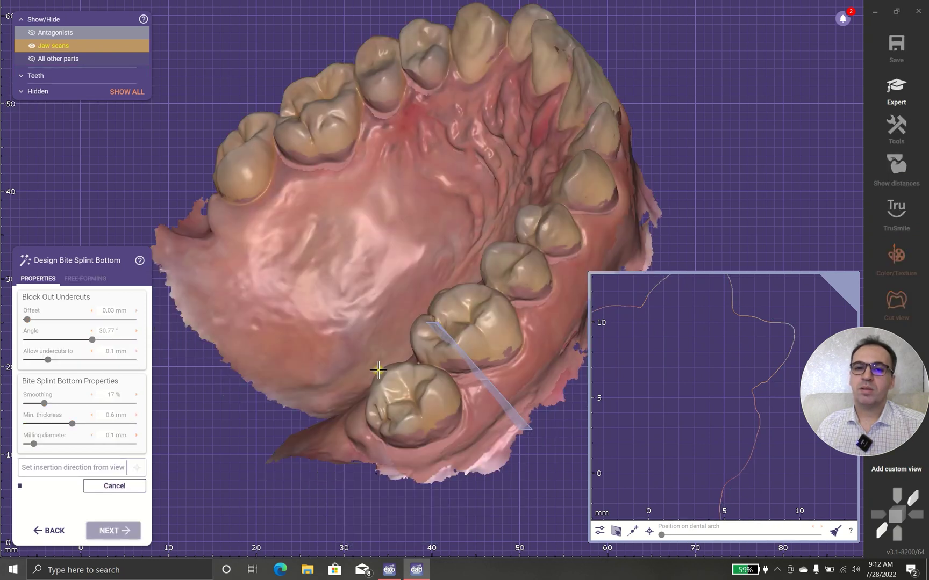
drag(479, 366, 435, 319)
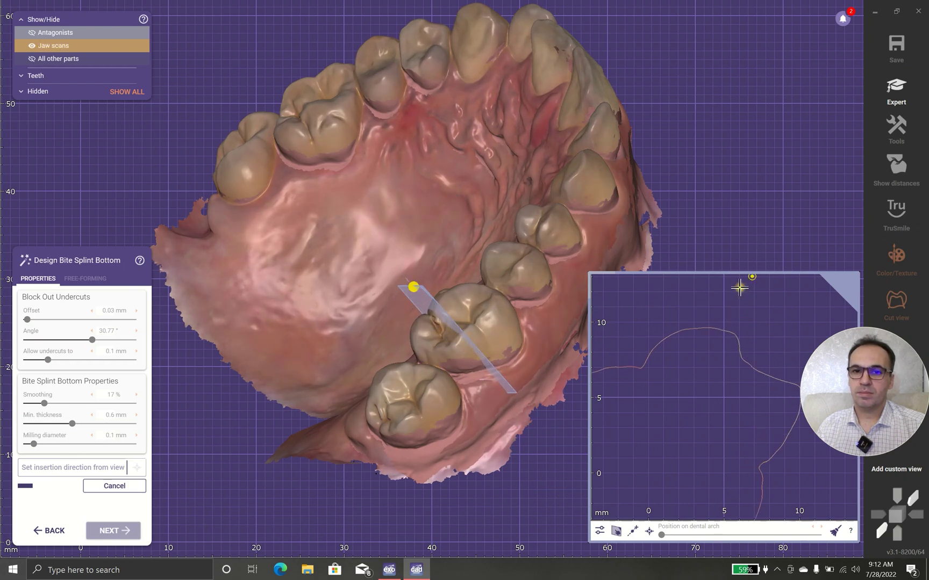
click(737, 345)
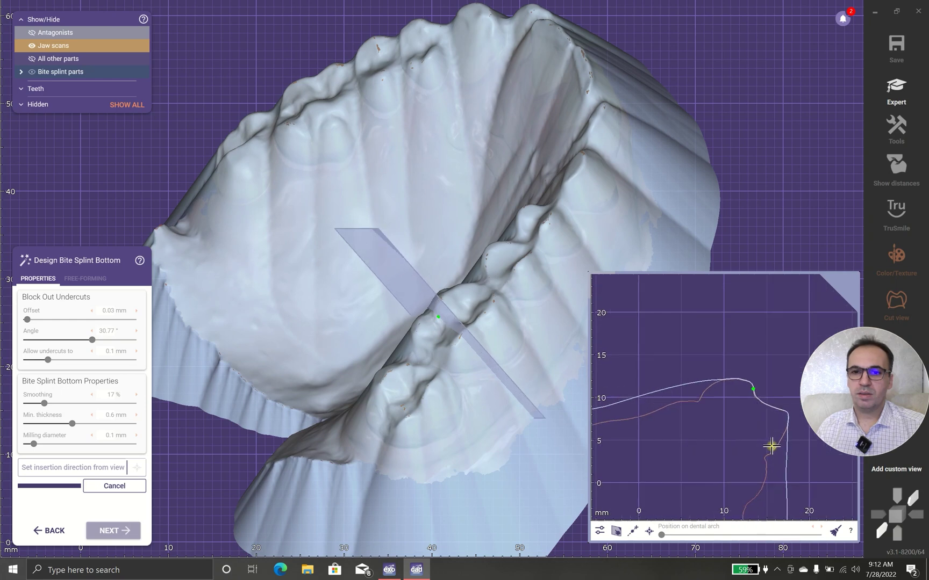
Rotate to a side view and edit the Block Out Undercuts angle to 0°
right_drag(455, 388, 477, 373)
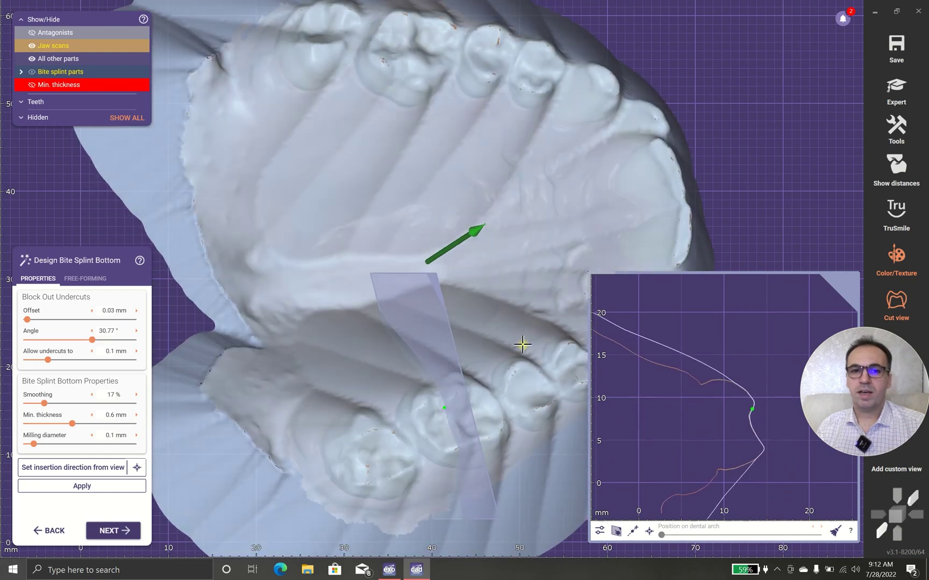
scroll(724, 446, down, 3)
scroll(723, 446, down, 2)
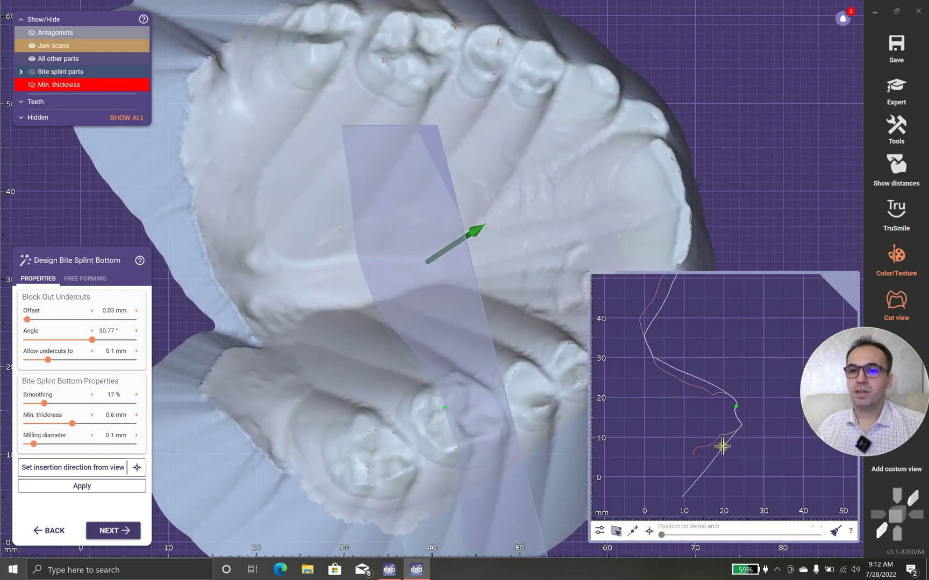
scroll(723, 446, down, 1)
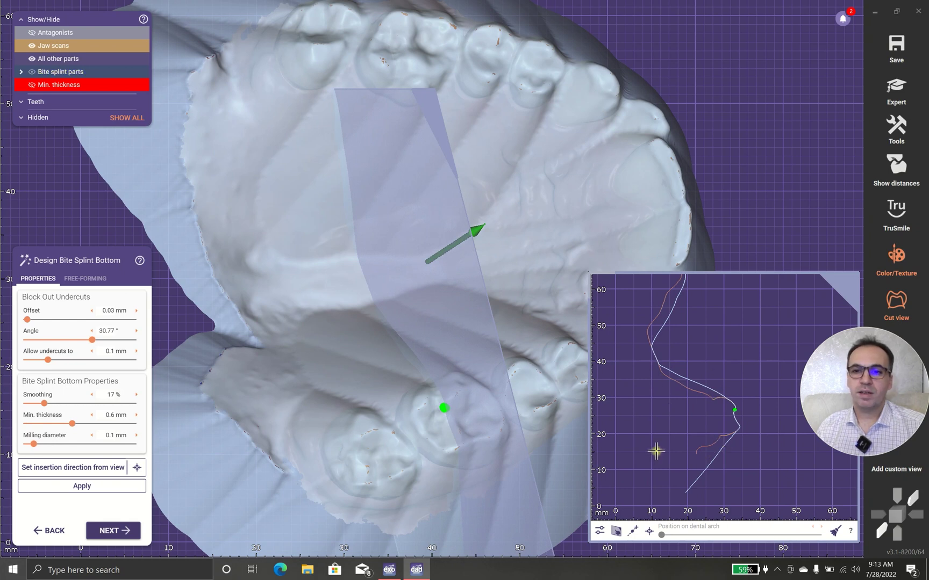
scroll(661, 383, down, 2)
scroll(659, 389, up, 3)
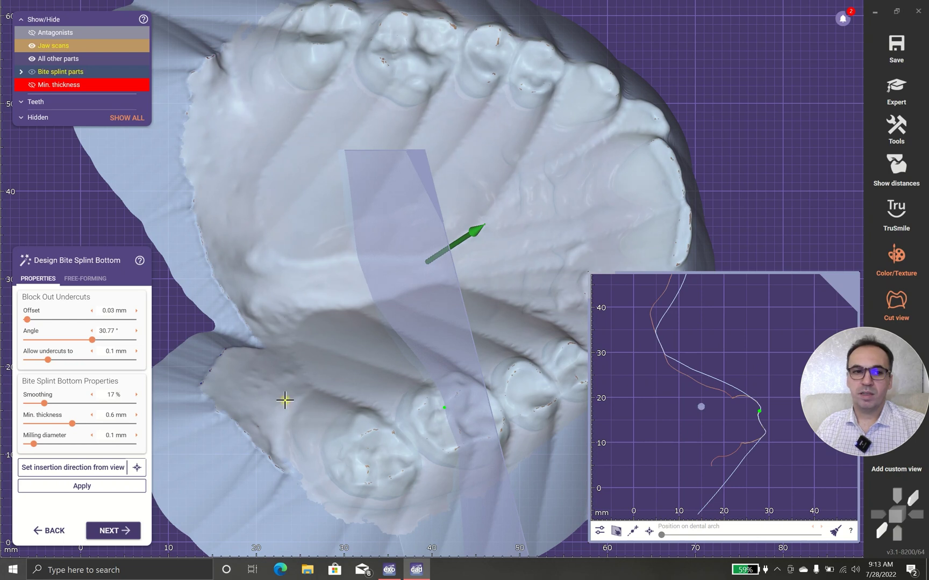
double_click(106, 333)
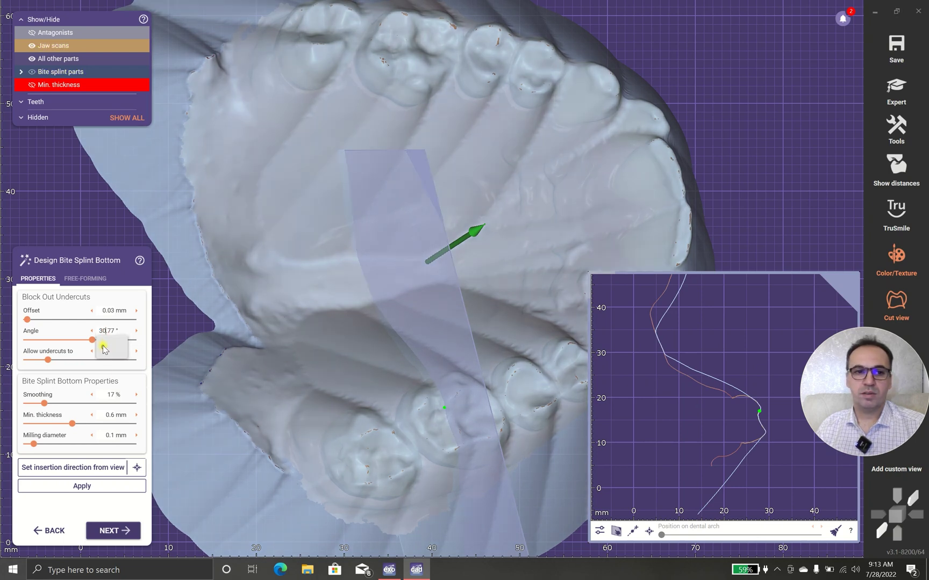
text(0)
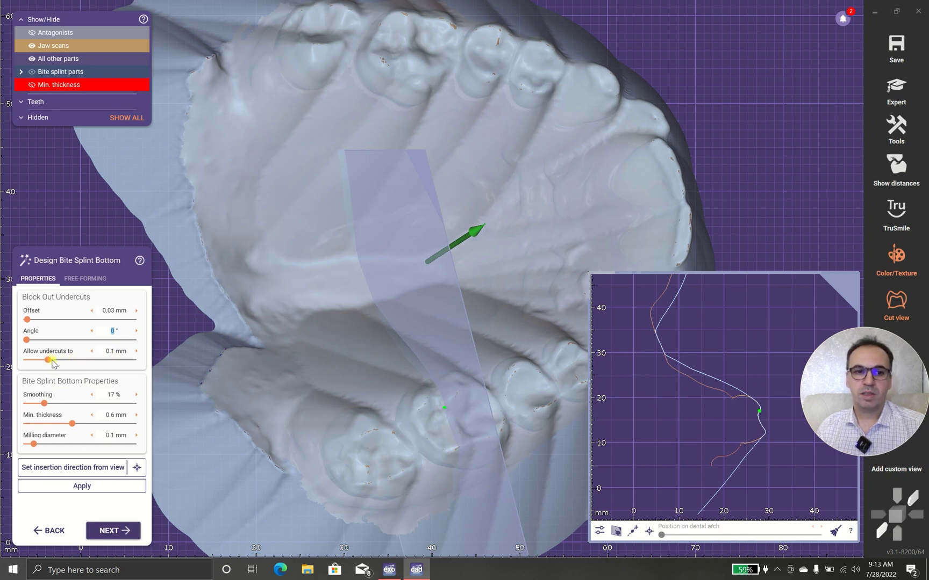
Calculate the splint bottom with 0.5 mm allowed undercuts, then lower allowed undercuts to 0.1 mm
drag(49, 360, 165, 363)
click(82, 486)
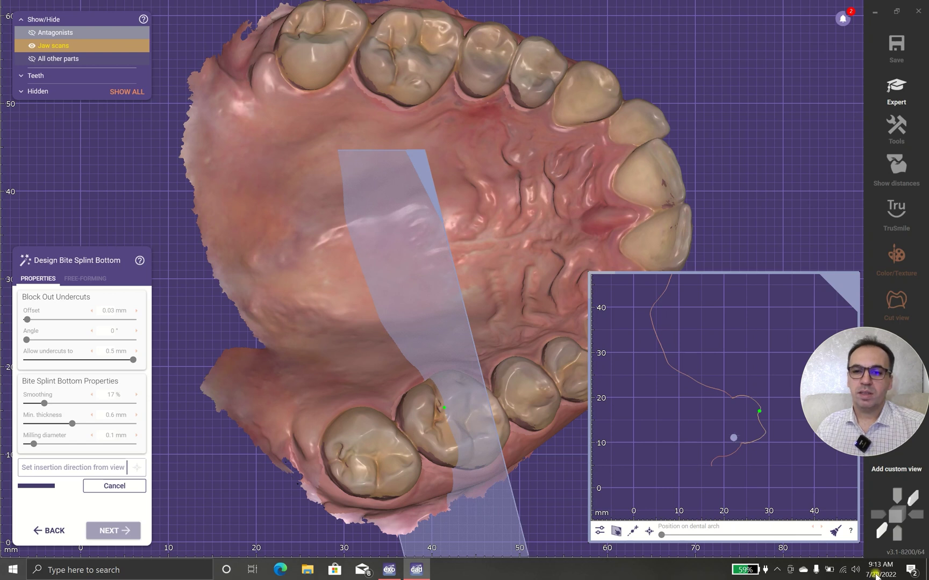
scroll(735, 450, up, 4)
scroll(735, 458, up, 2)
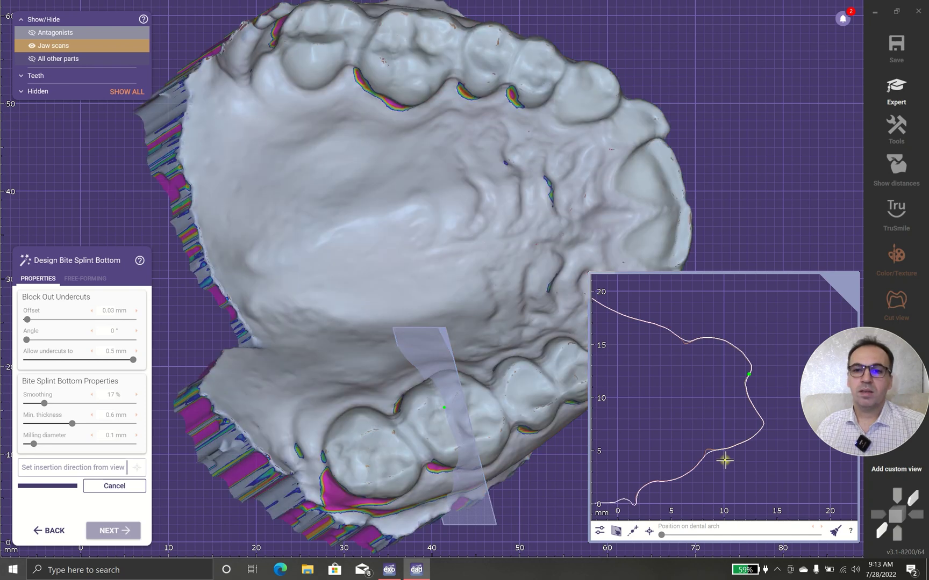
scroll(725, 460, up, 3)
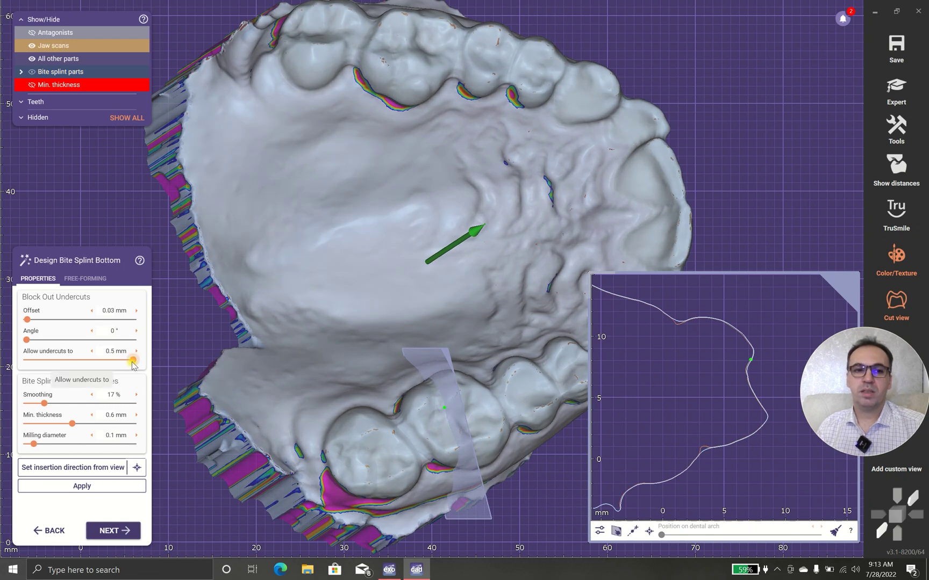
drag(133, 359, 27, 359)
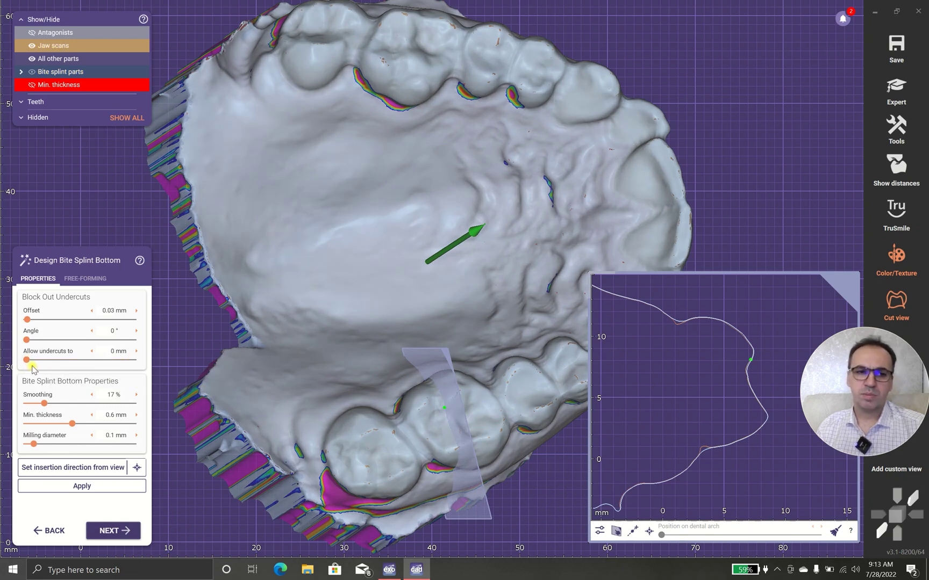
drag(28, 359, 30, 360)
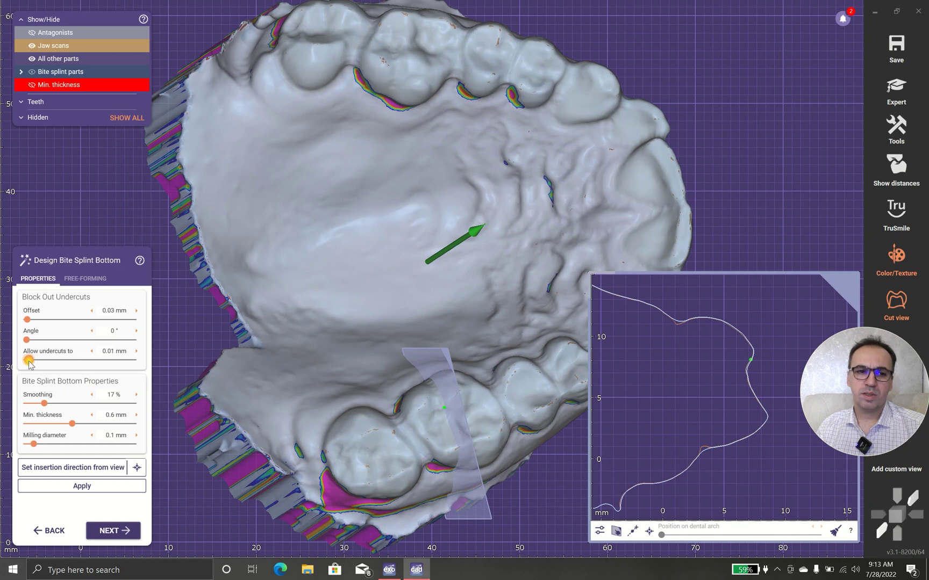
click(106, 367)
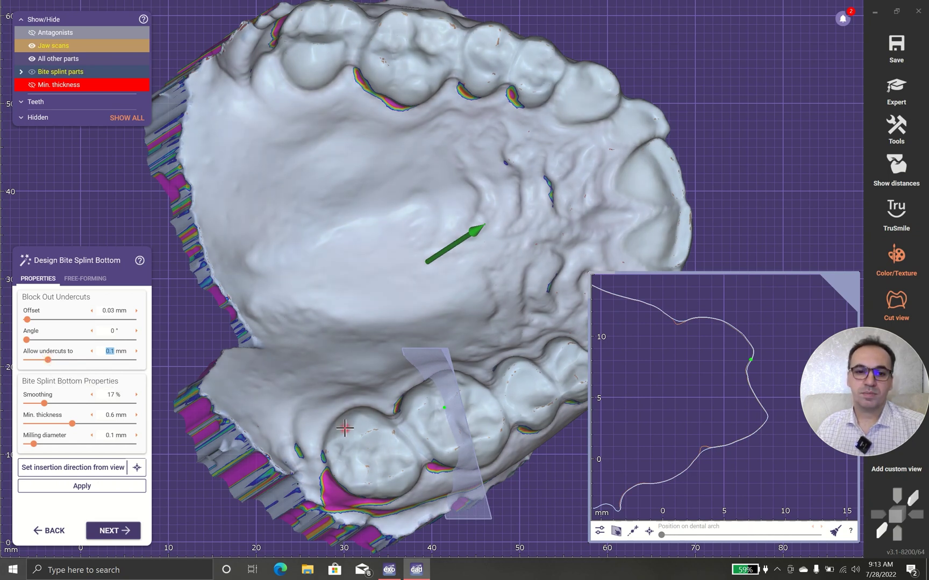
Recompute the splint bottom with Smoothing at 77%
right_drag(341, 430, 341, 421)
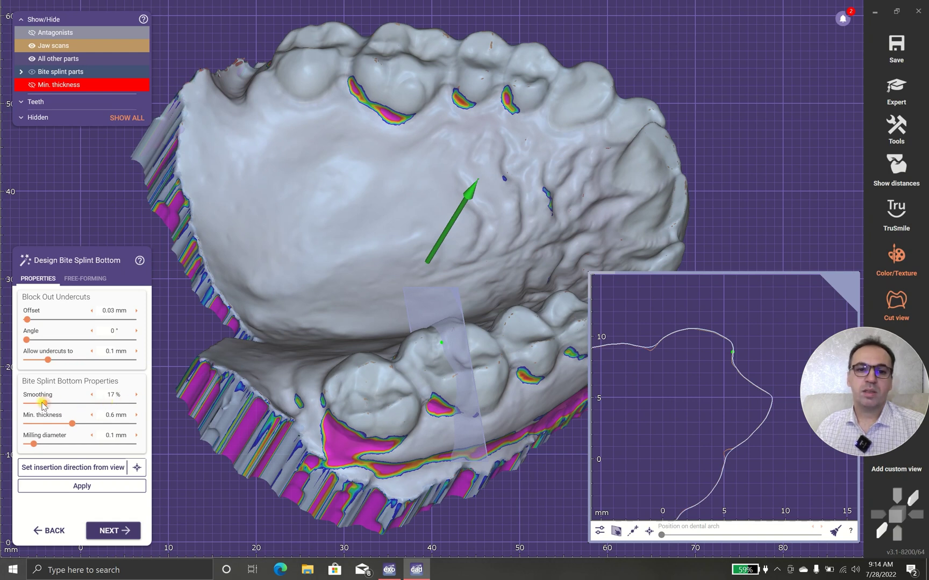
drag(43, 403, 109, 404)
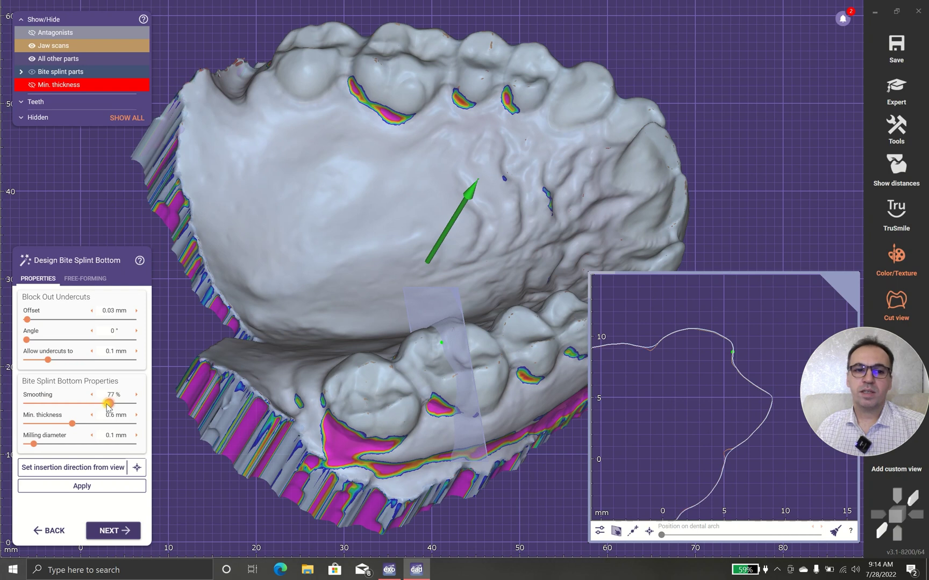
click(82, 487)
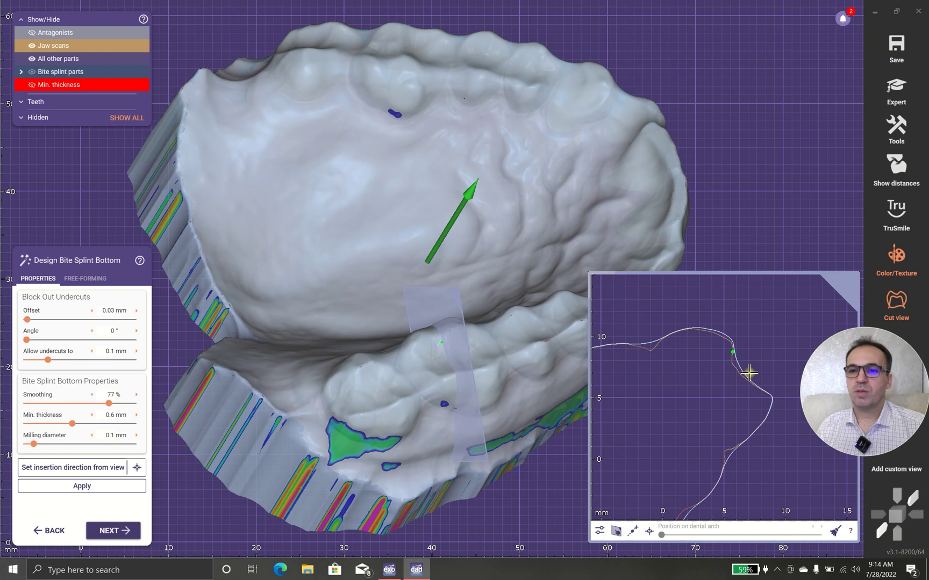
mouse_move(111, 395)
text(17)
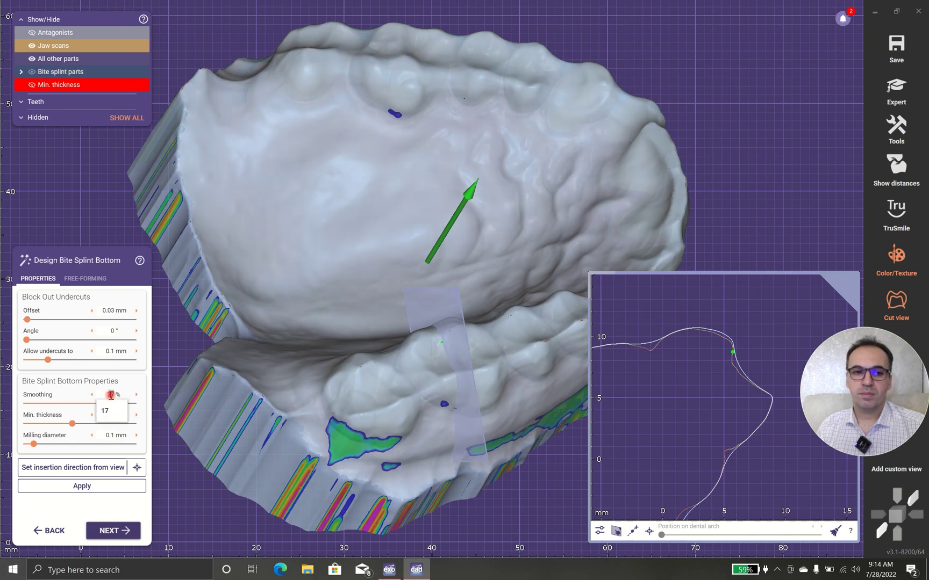
Confirm 17% smoothing, edit the 0.6 mm minimum thickness, and recompute the splint bottom
key(Return)
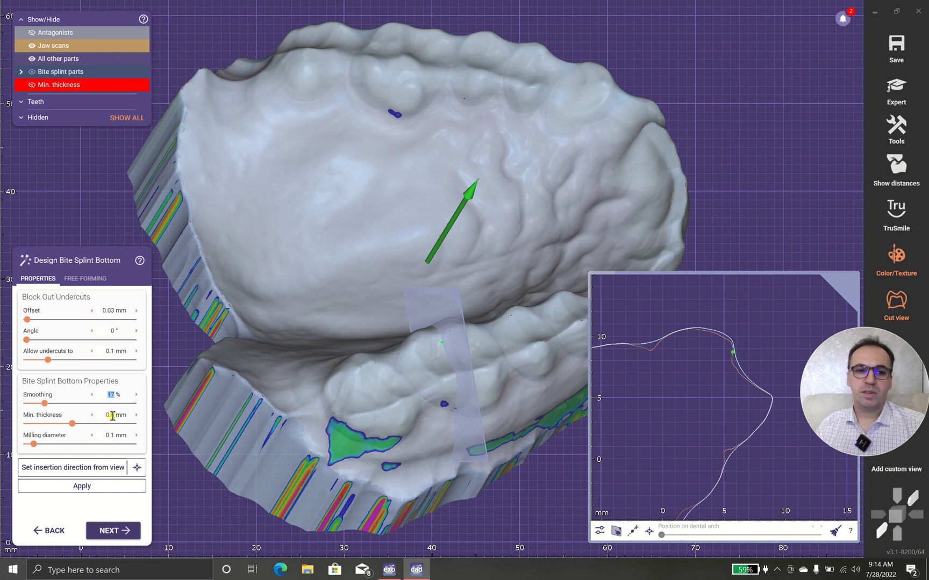
double_click(113, 415)
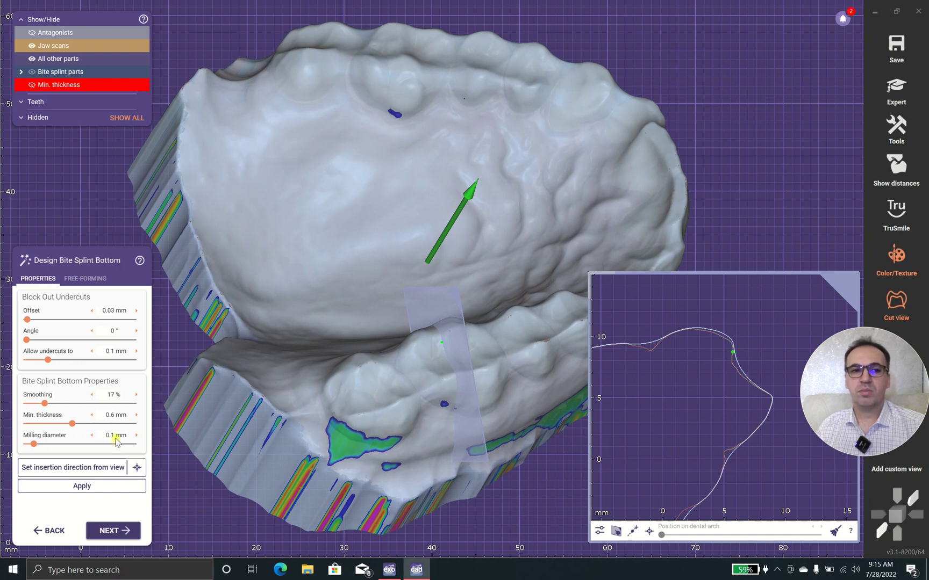
click(82, 487)
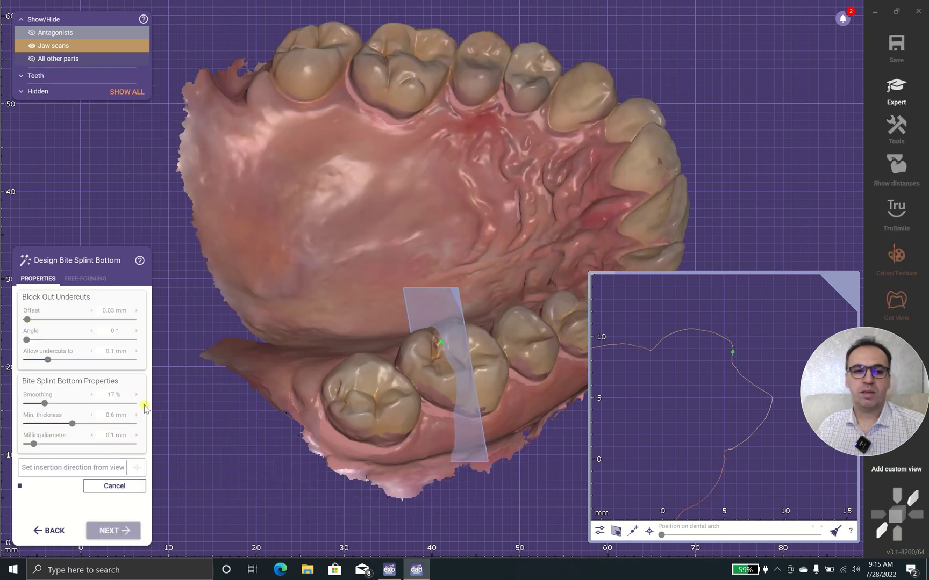